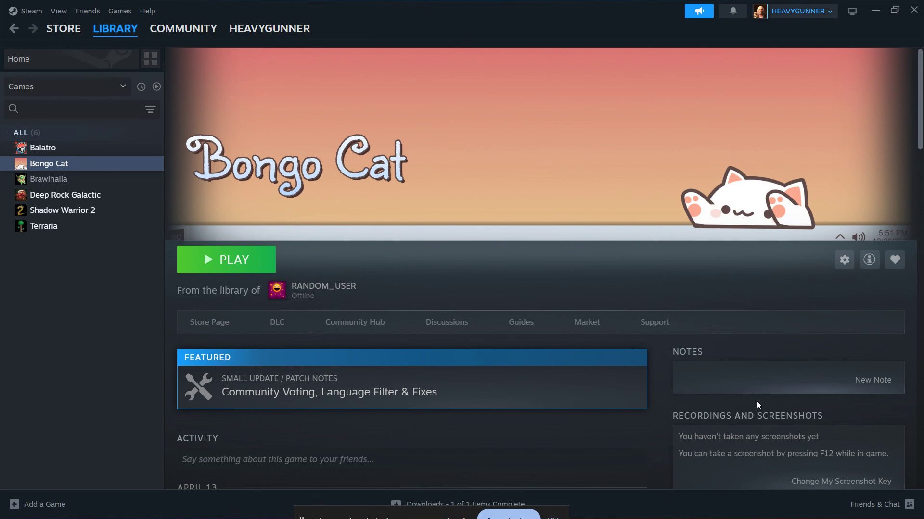
# - Show the desktop and bring up the computer's power options to reach Restart
pyautogui.press('super+d')
pyautogui.press('super')
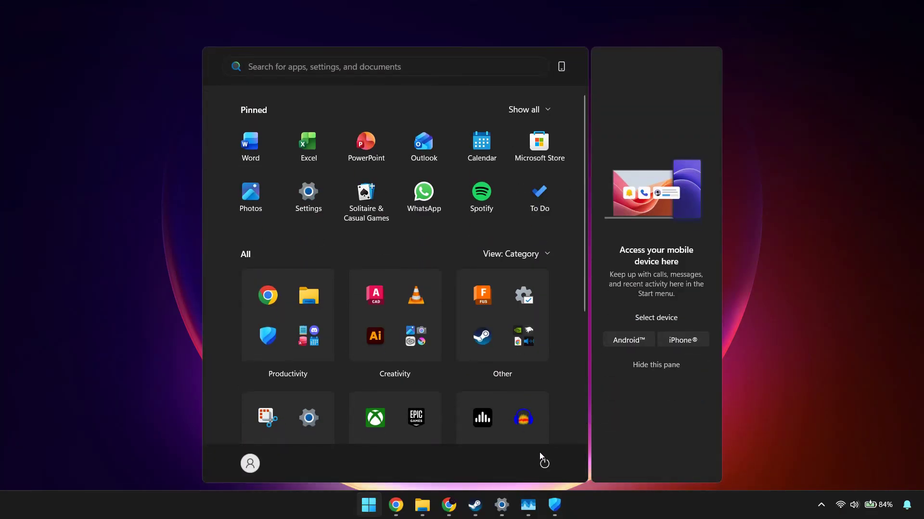
pyautogui.click(540, 453)
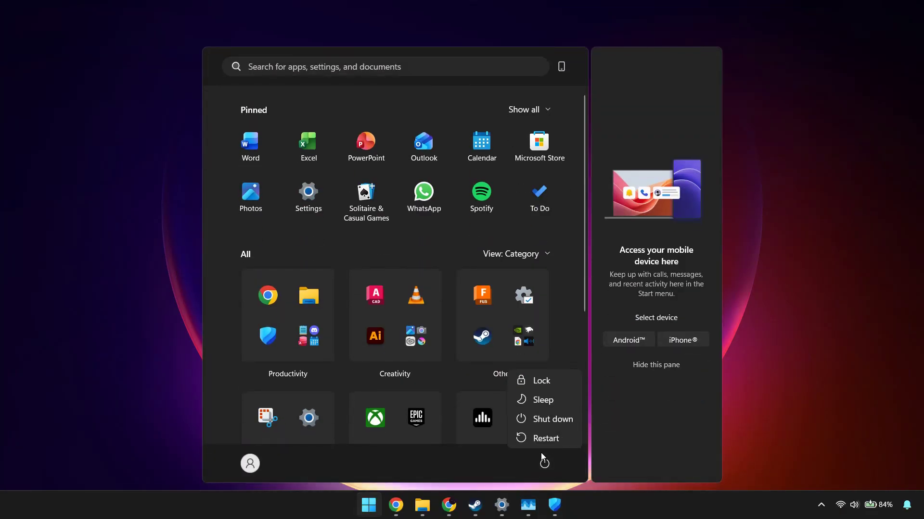
pyautogui.click(569, 443)
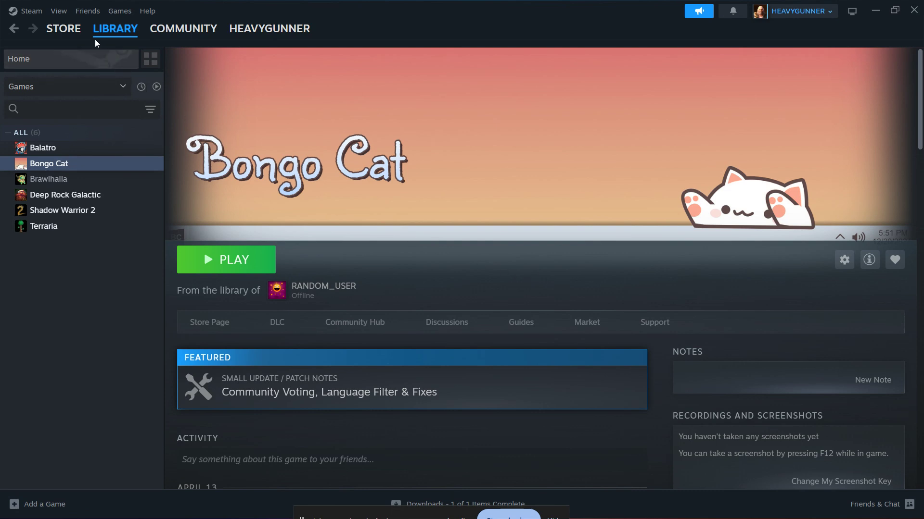
# - Verify the integrity of Deep Rock Galactic's installed files and close the game's properties
pyautogui.rightClick(52, 196)
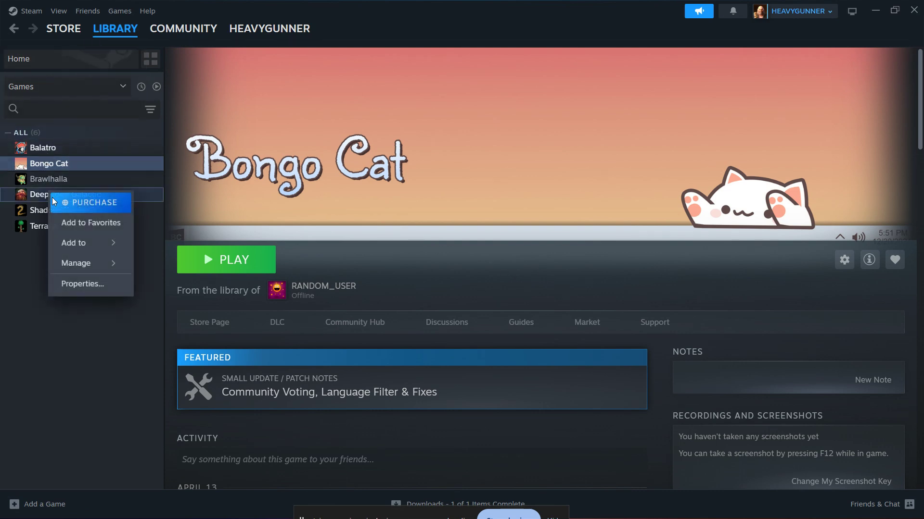
pyautogui.click(77, 287)
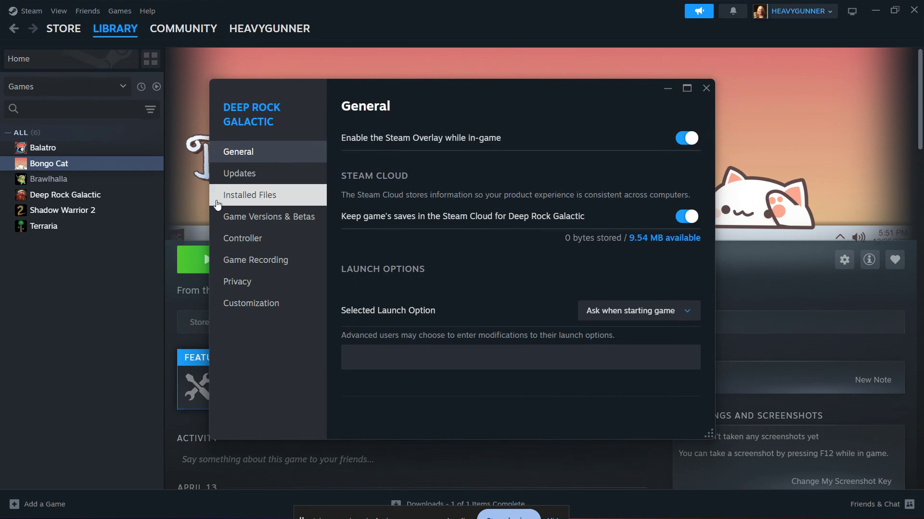
pyautogui.click(247, 196)
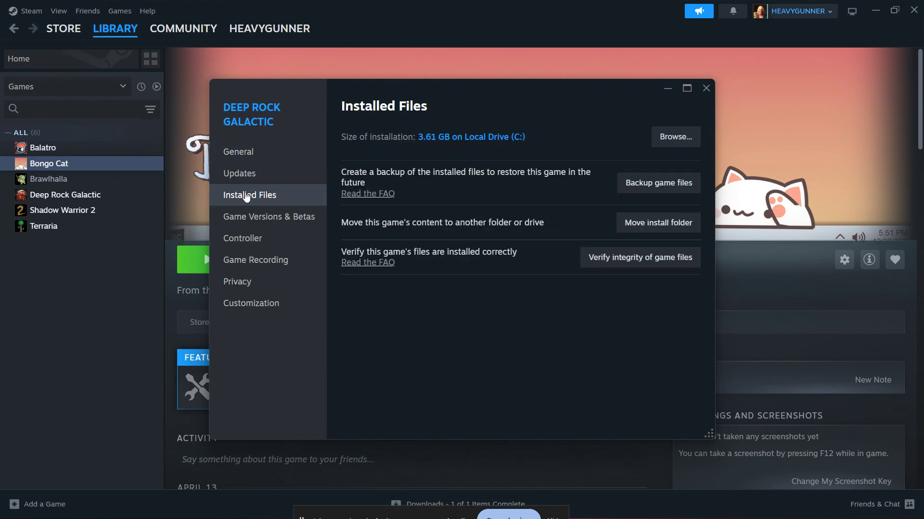
pyautogui.click(657, 266)
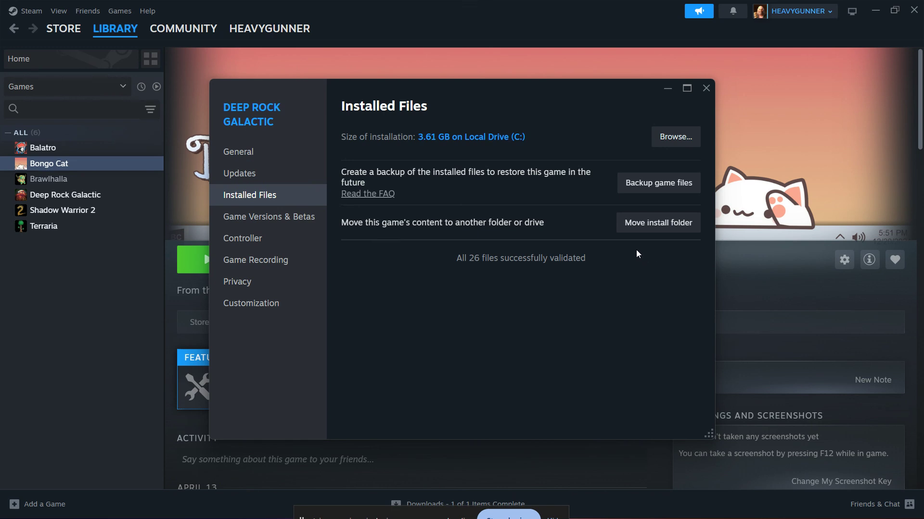
pyautogui.click(703, 89)
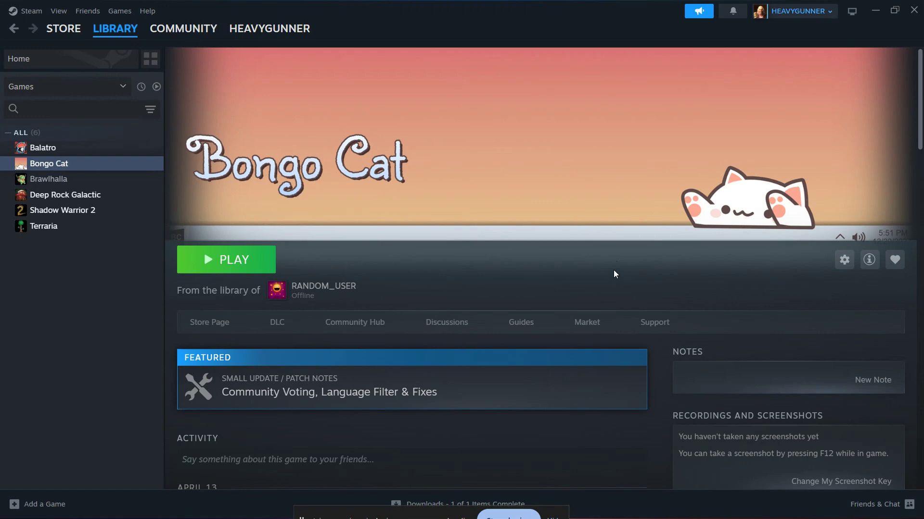
# - Find Command Prompt with a search for cmd and run it as administrator
pyautogui.press('super')
pyautogui.write('cmd')
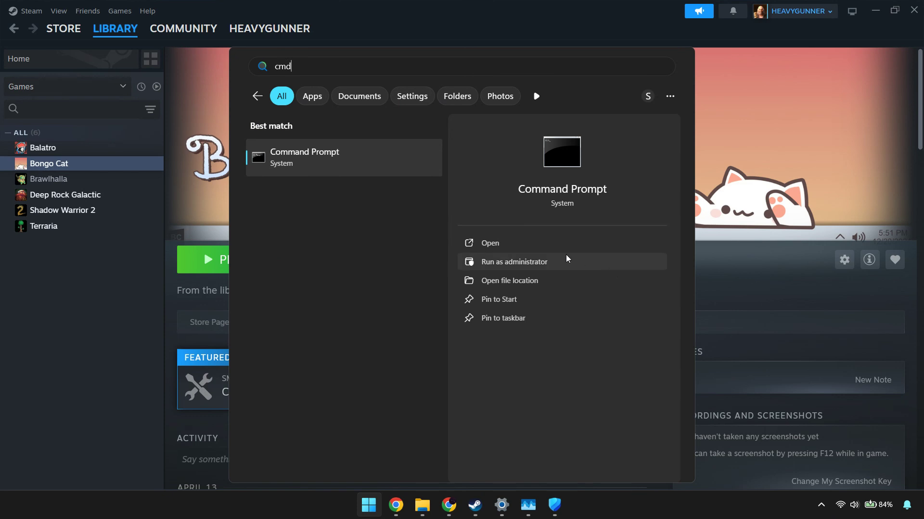
pyautogui.rightClick(356, 153)
pyautogui.click(385, 154)
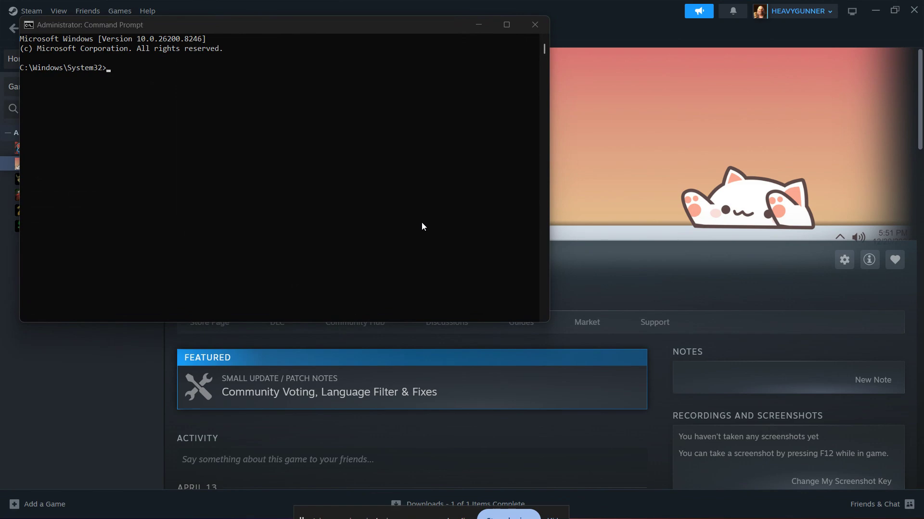
# - Enter the system file check command SFC /SCANNOW and close Command Prompt
pyautogui.click(421, 226)
pyautogui.write('SF')
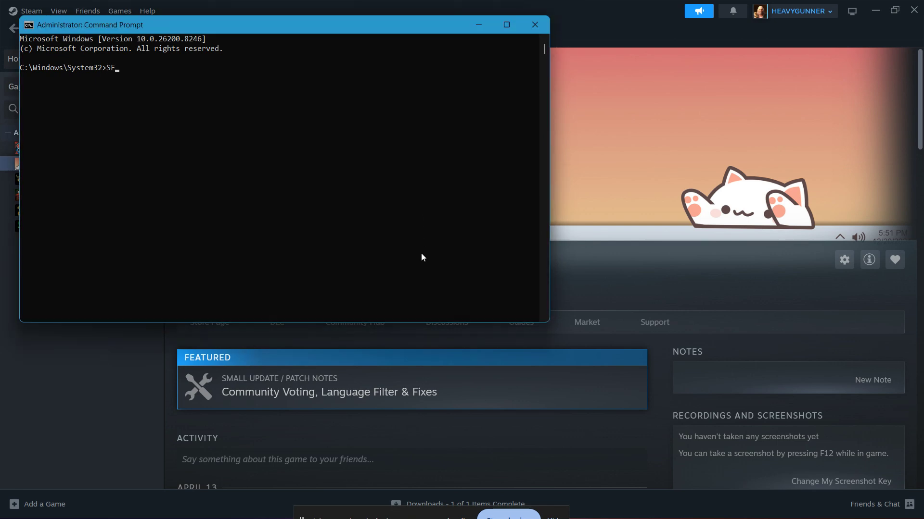
pyautogui.write('C /SCANNOW')
pyautogui.click(542, 28)
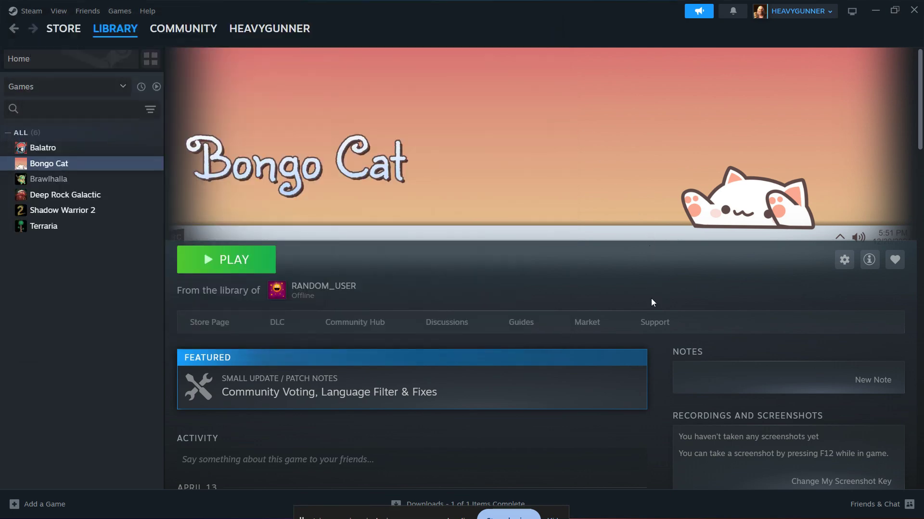
# - Bring up the Restart option for the computer after the system file check
pyautogui.press('super')
pyautogui.click(544, 463)
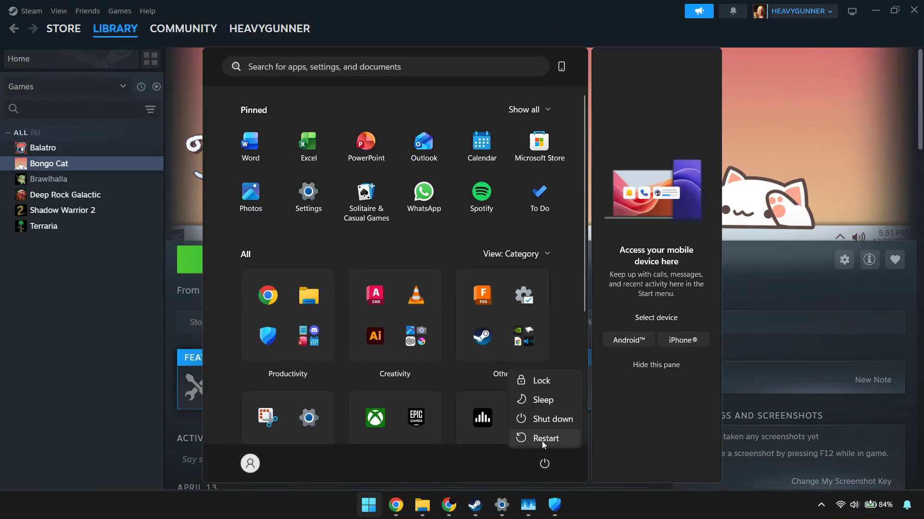
pyautogui.click(542, 439)
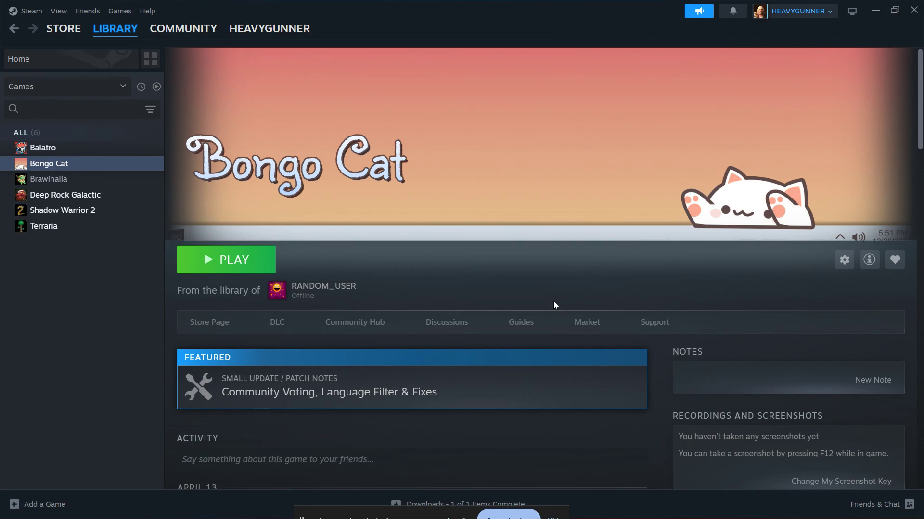
# - Find the virus and threat protection settings in Windows Security and examine the protection history
pyautogui.press('super')
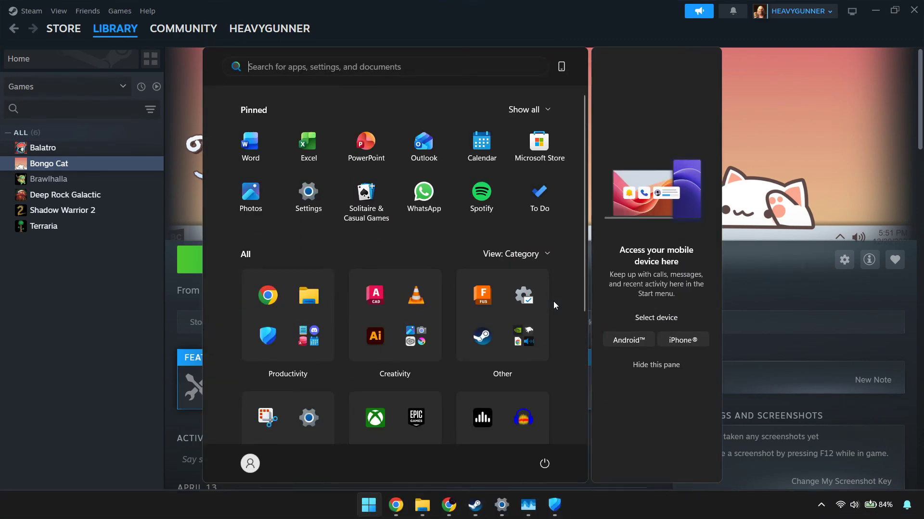
pyautogui.write('virus')
pyautogui.press('Return')
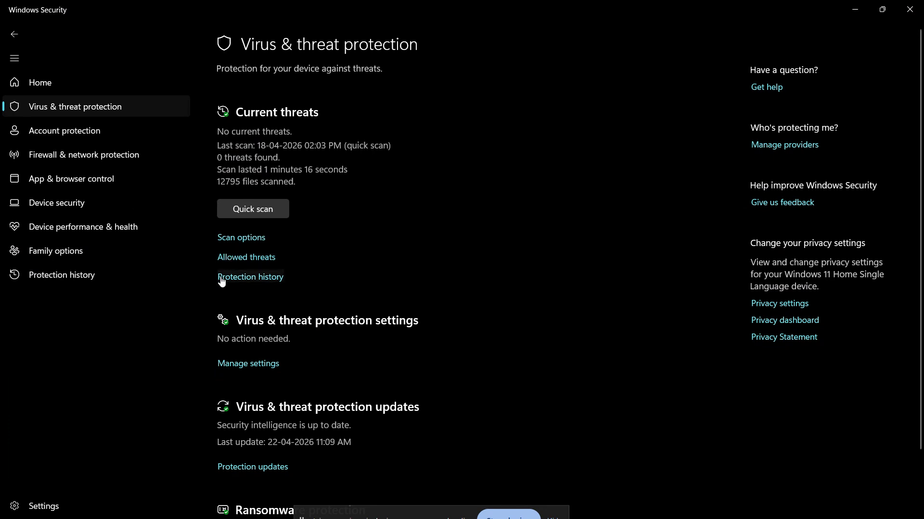
pyautogui.click(243, 279)
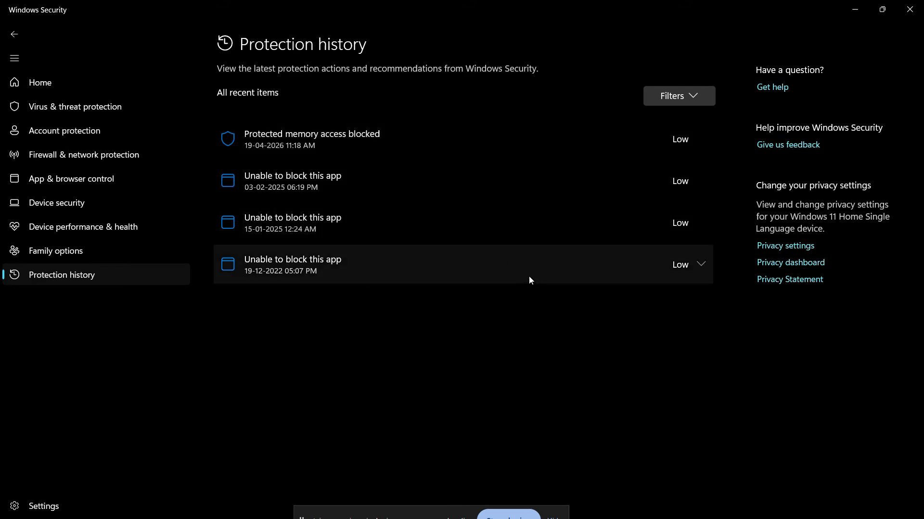
# - Check the Shadow Warrior 2 and Steam Web Helper entries among the firewall's allowed apps, and close both security windows
pyautogui.click(143, 166)
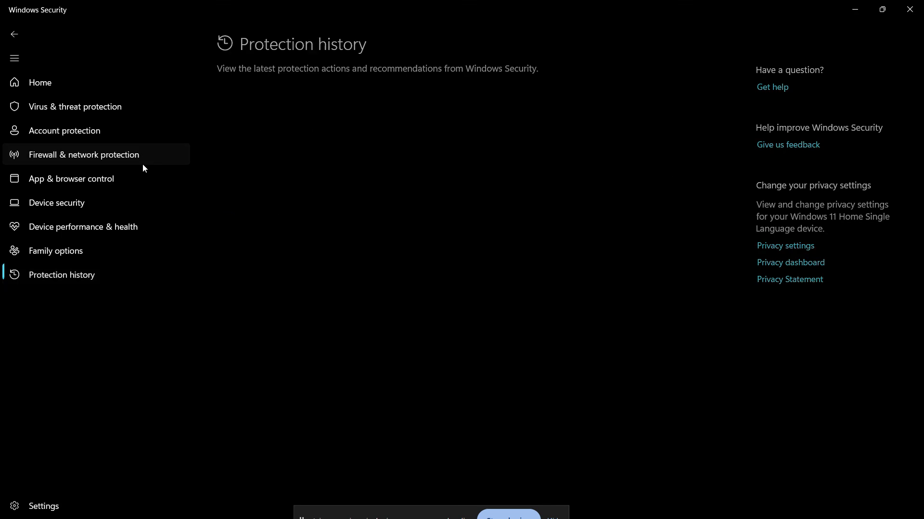
pyautogui.click(266, 296)
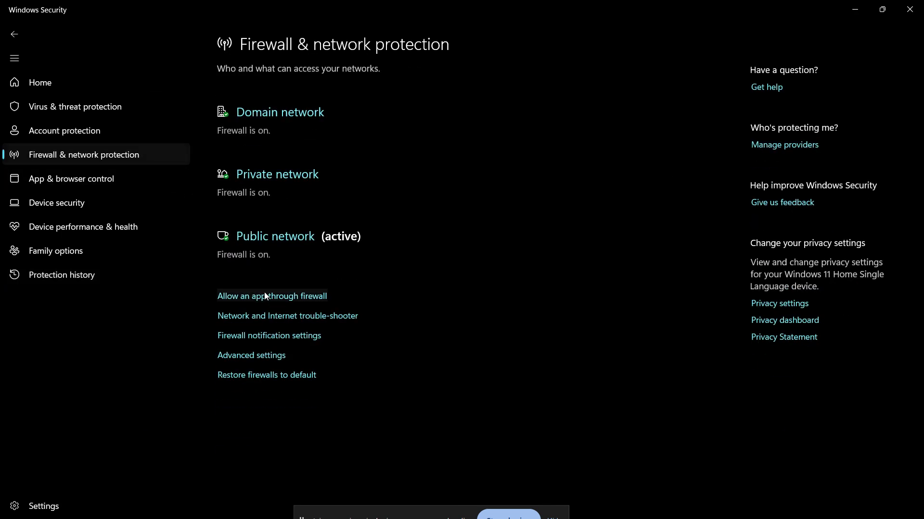
pyautogui.press('Down')
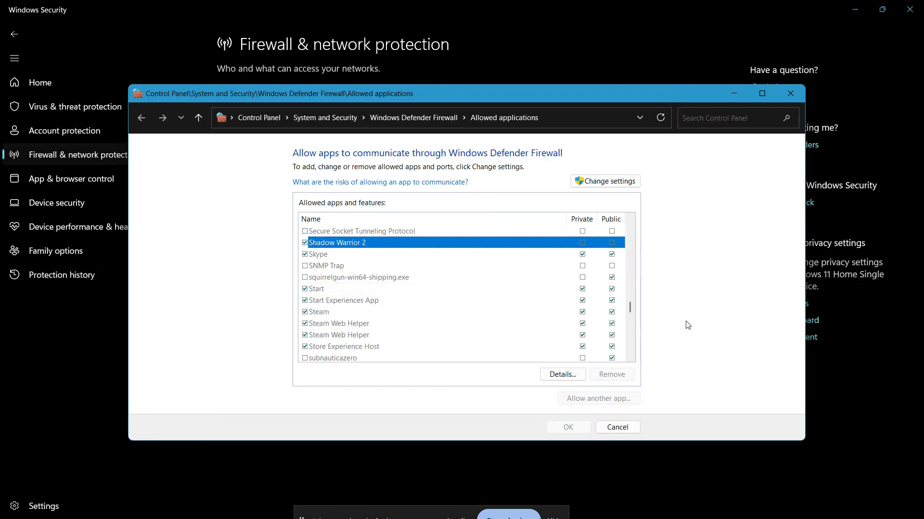
pyautogui.click(428, 335)
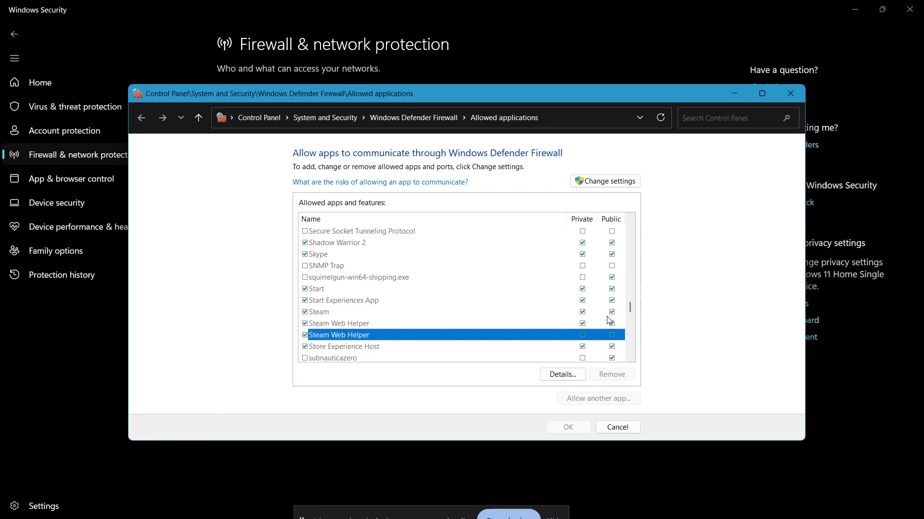
pyautogui.click(802, 86)
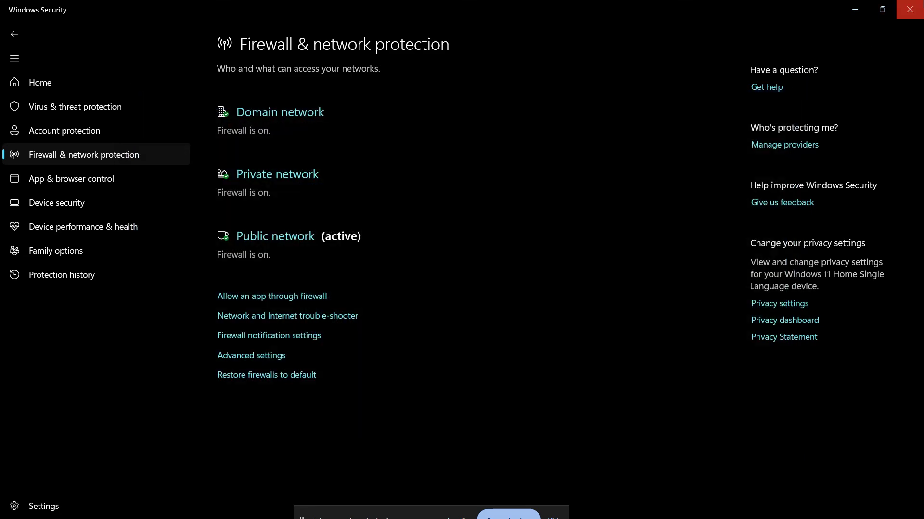
pyautogui.click(909, 9)
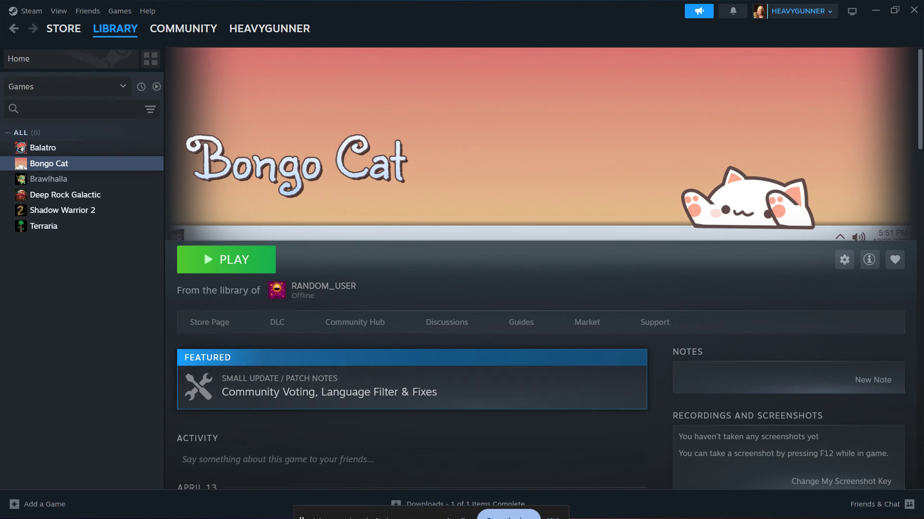
# - Switch to Chrome and open the Steam website's About page that offers the Steam installer
pyautogui.click(408, 505)
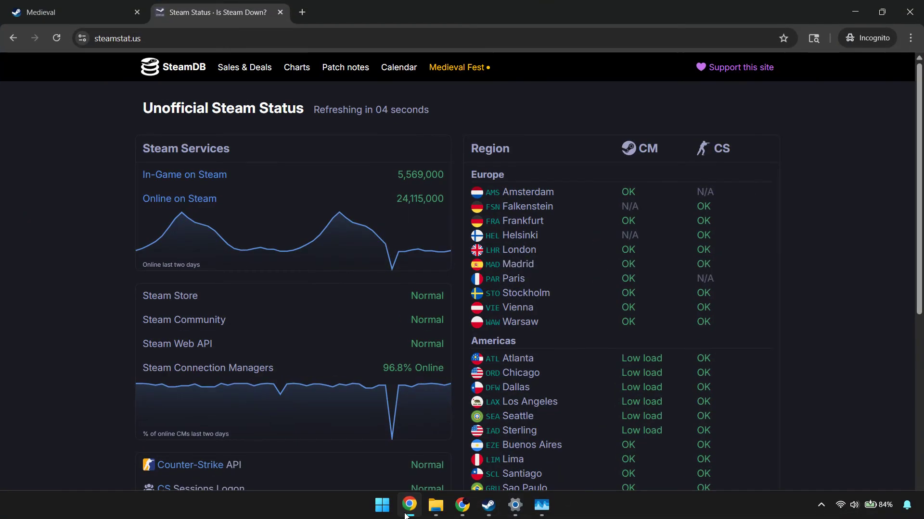
pyautogui.click(44, 10)
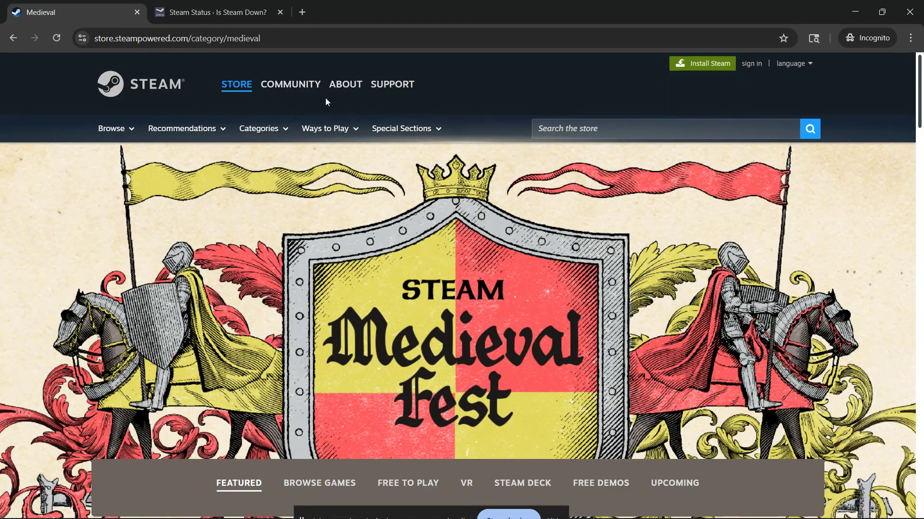
pyautogui.click(345, 88)
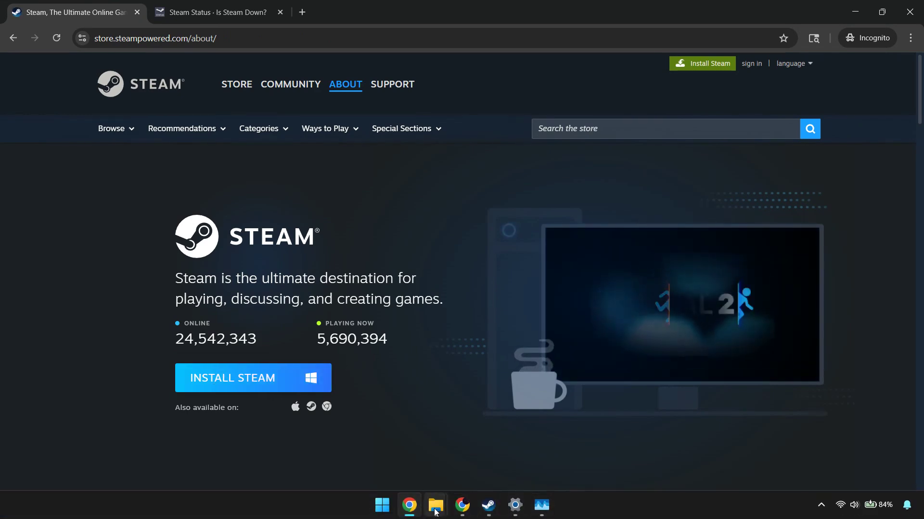
# - Switch to File Explorer's Videos folder and look up the run-as-administrator option for SteamSetup.exe, then dismiss it
pyautogui.moveTo(436, 505)
pyautogui.click(346, 459)
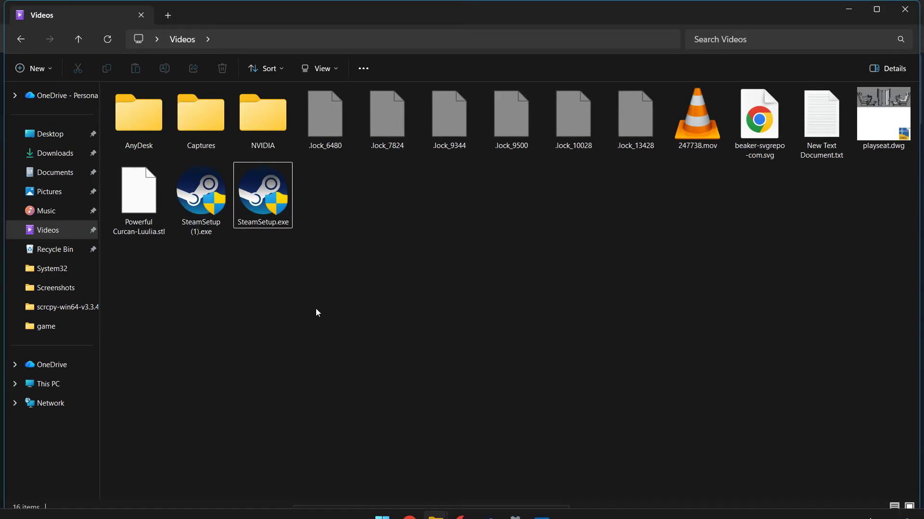
pyautogui.click(249, 204)
pyautogui.rightClick(249, 203)
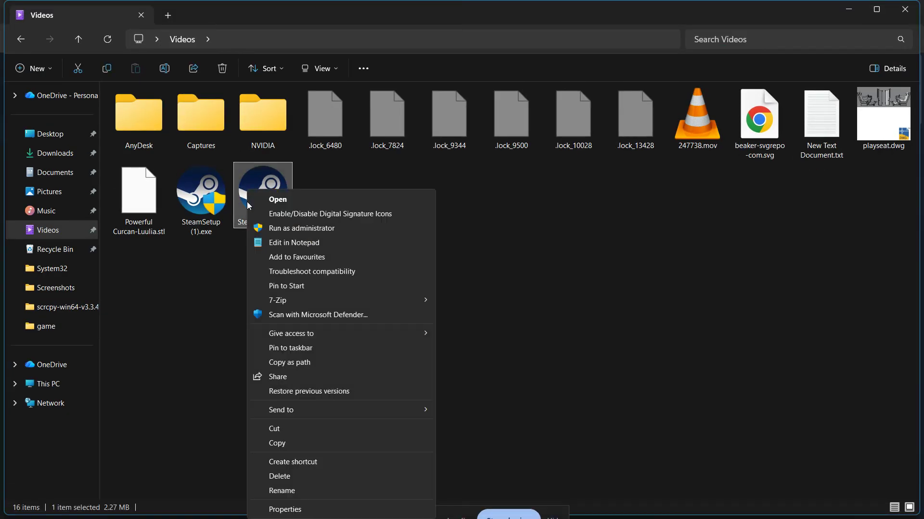
pyautogui.click(622, 285)
pyautogui.click(435, 505)
# - Switch to Steam, review the Client Beta Participation choices in the Interface settings, and close the settings
pyautogui.click(489, 505)
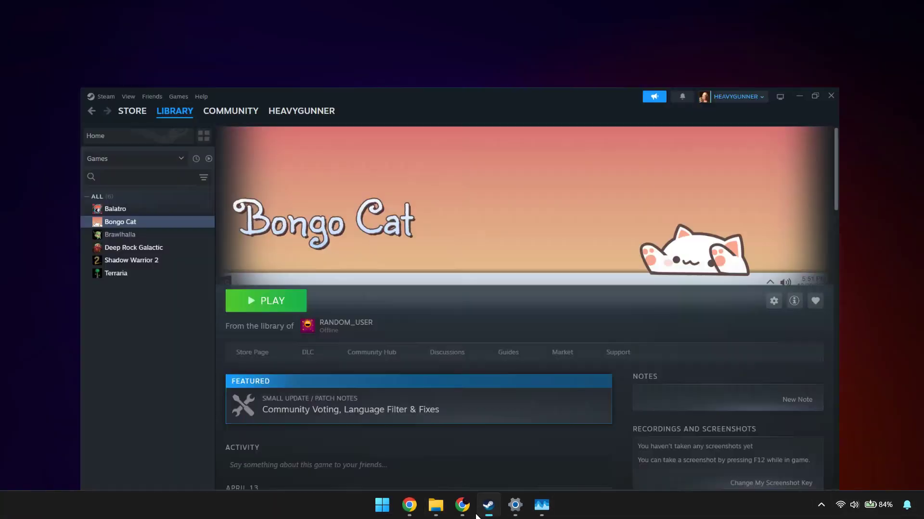
pyautogui.click(28, 10)
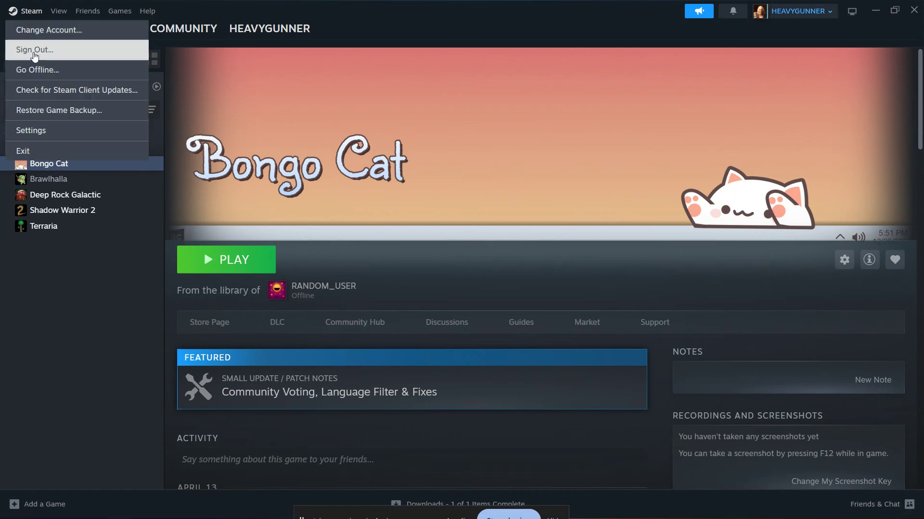
pyautogui.click(53, 133)
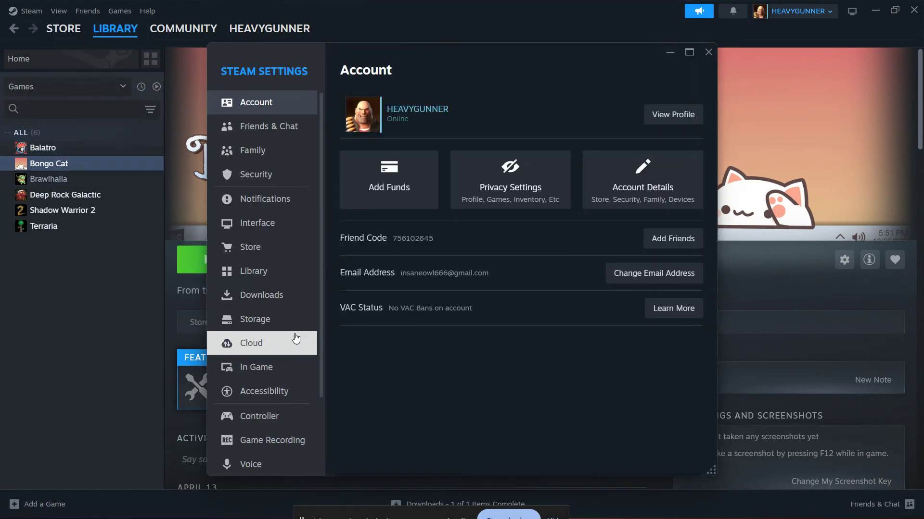
pyautogui.click(289, 368)
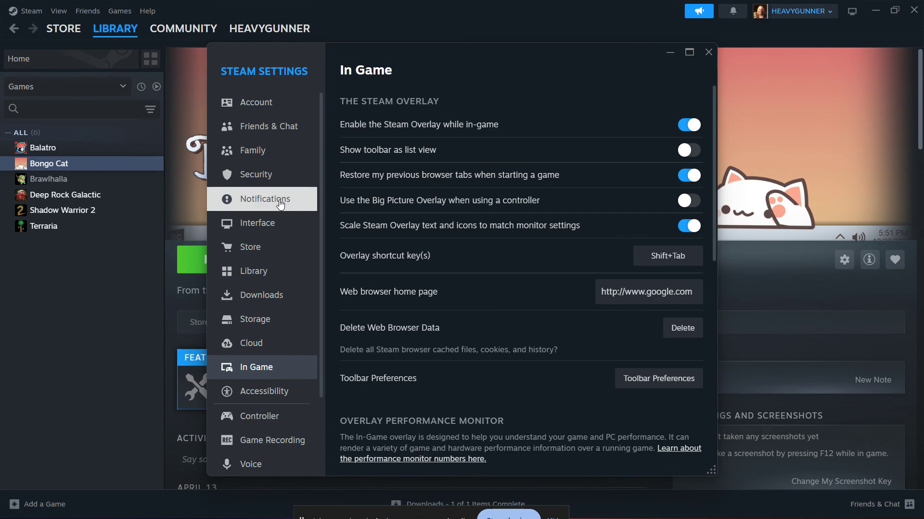
pyautogui.click(284, 226)
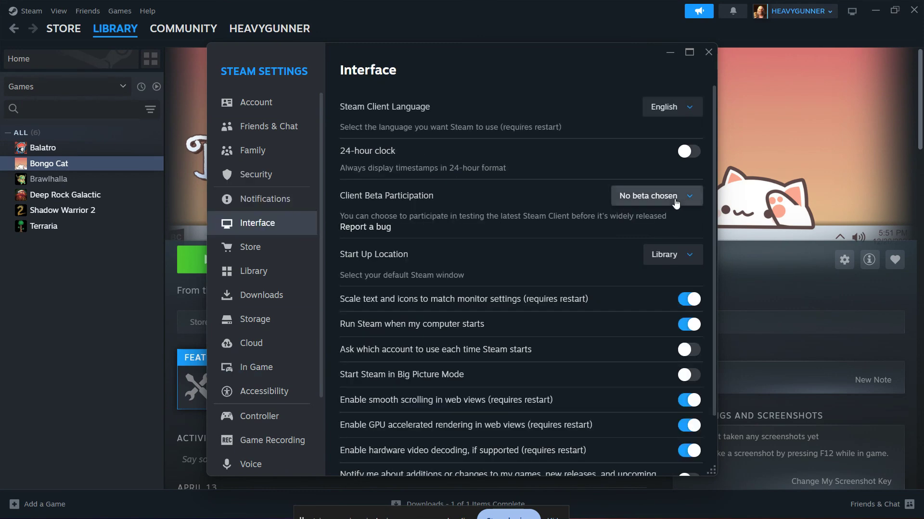
pyautogui.click(690, 197)
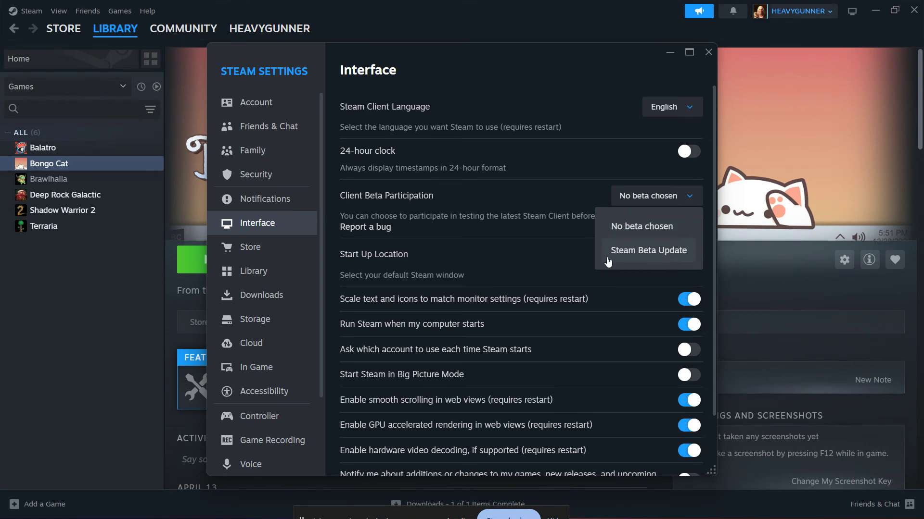
pyautogui.click(708, 57)
pyautogui.click(707, 58)
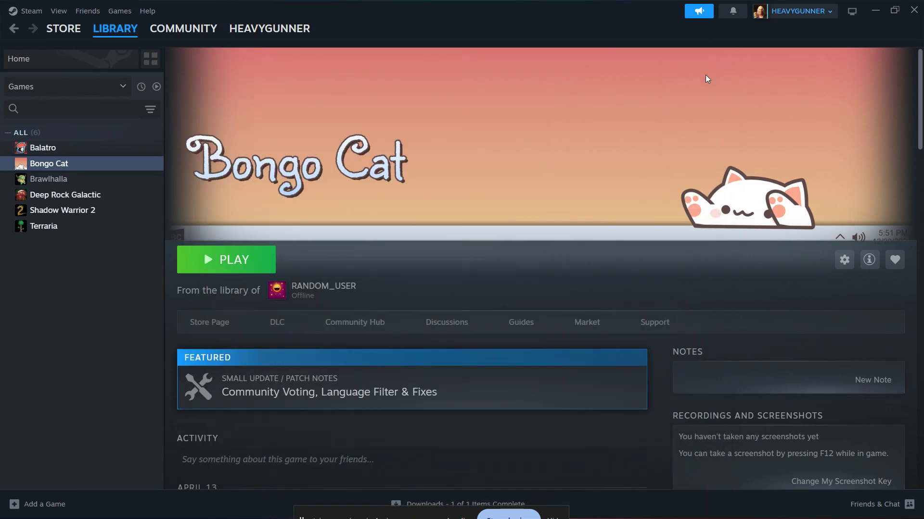